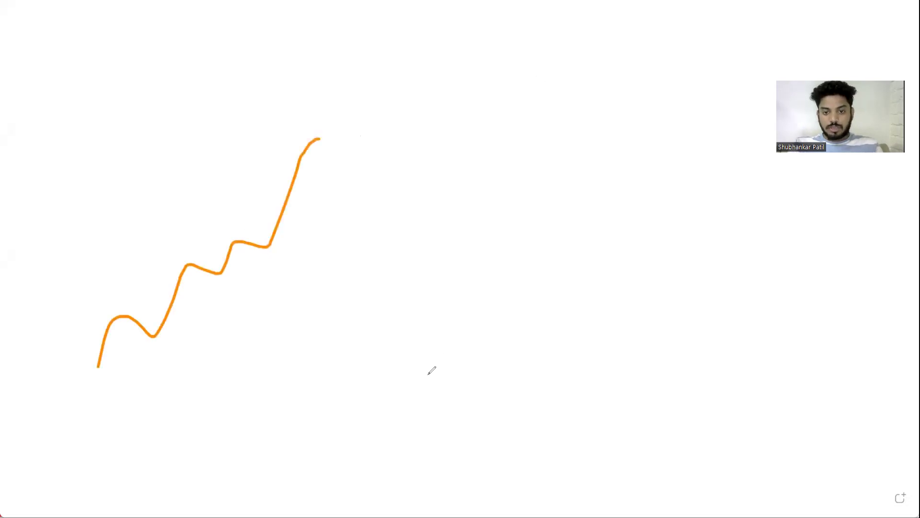
Draw an orange zigzag line climbing from lower left to upper right on the whiteboard.
mouse_move(430, 377)
left_mouse_down()
mouse_move(504, 305)
mouse_move(586, 276)
mouse_move(608, 184)
left_mouse_up()
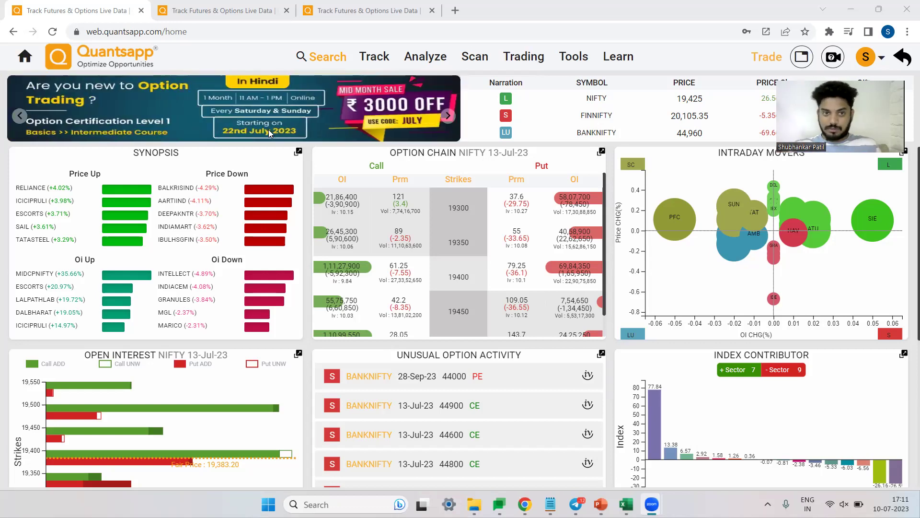
Search 'buil' to open Built-Up Scrip Symbol, then highlight the Short (104) and Short Covering (14) counts.
left_click(316, 58)
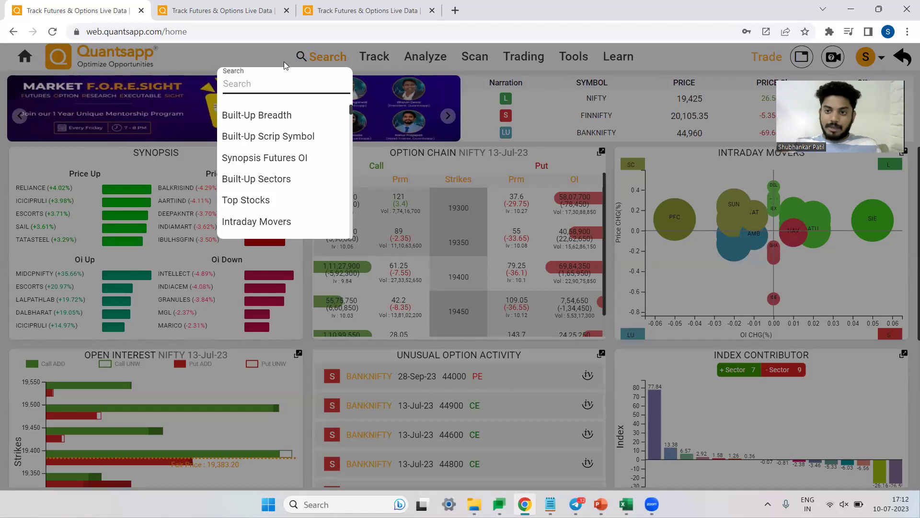
type("buil")
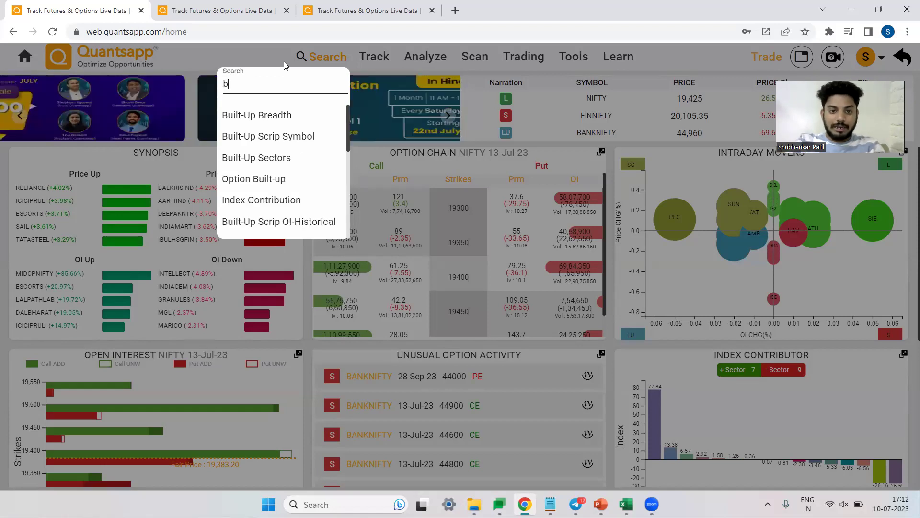
left_click(274, 137)
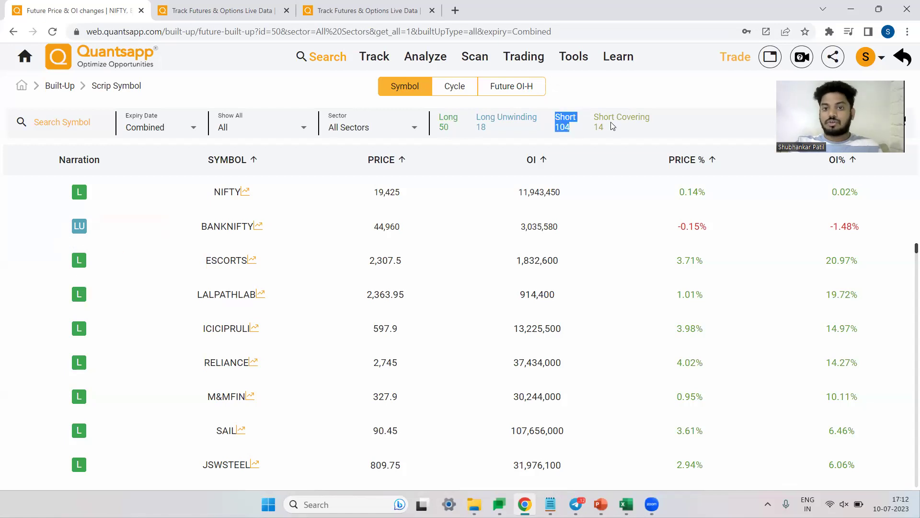
left_click_drag(607, 126, 577, 120)
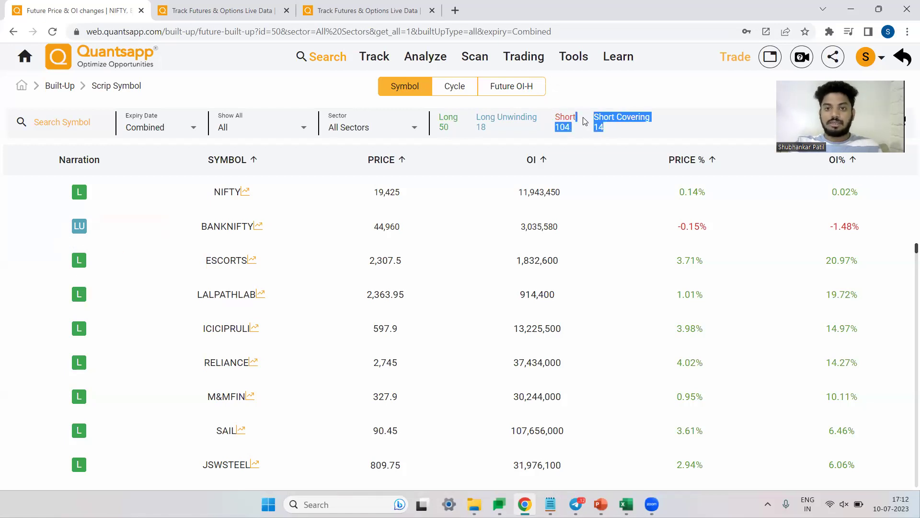
Switch to Future OI-H to chart BANKNIFTY's daily OI build-up since 12-Jun-23.
left_click(532, 90)
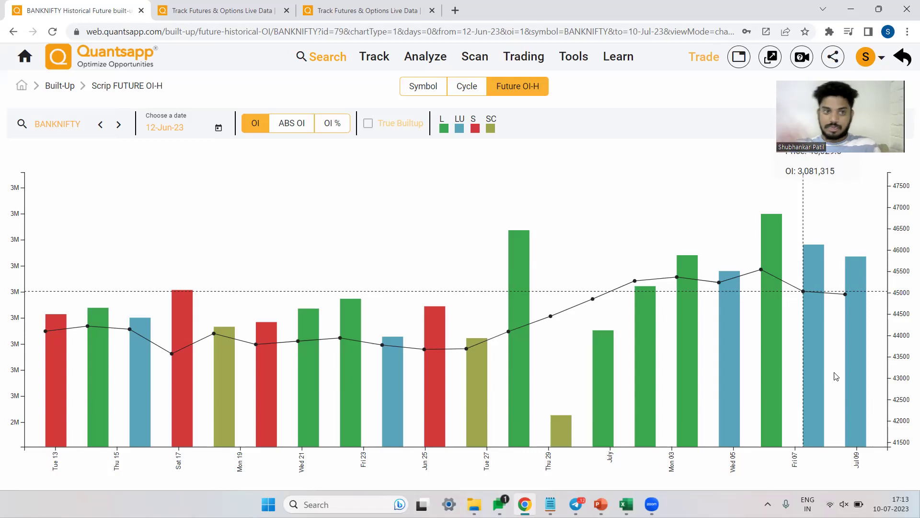
Change the OI history chart symbol to NIFTY, then return to the home dashboard.
left_click(80, 123)
double_click(71, 124)
type("NIF")
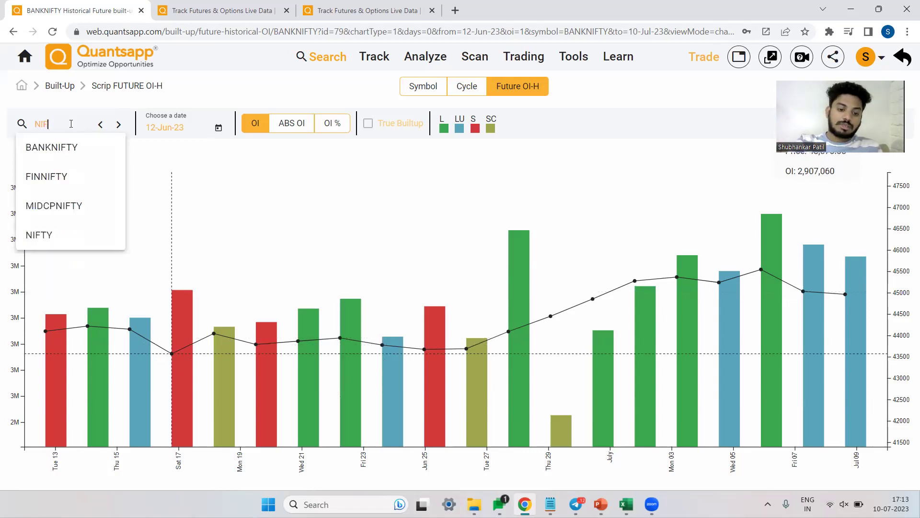
type("TY")
left_click(65, 234)
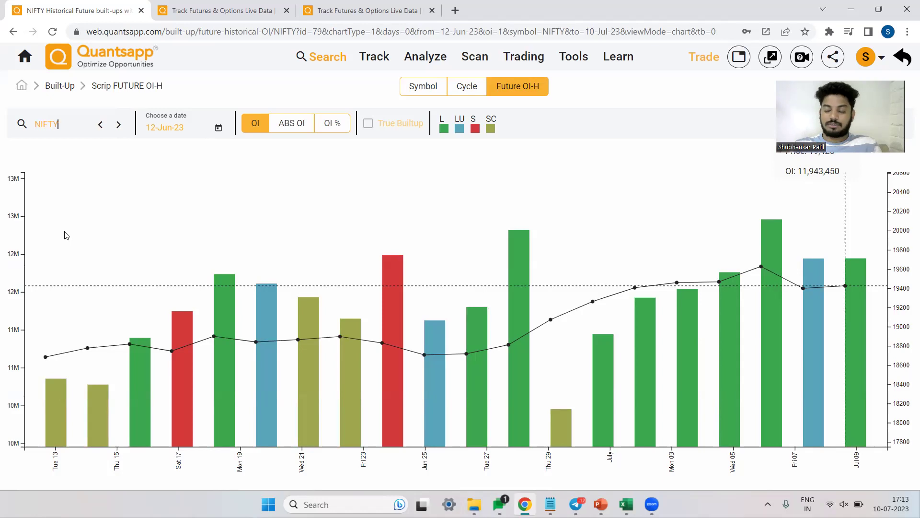
left_click(32, 60)
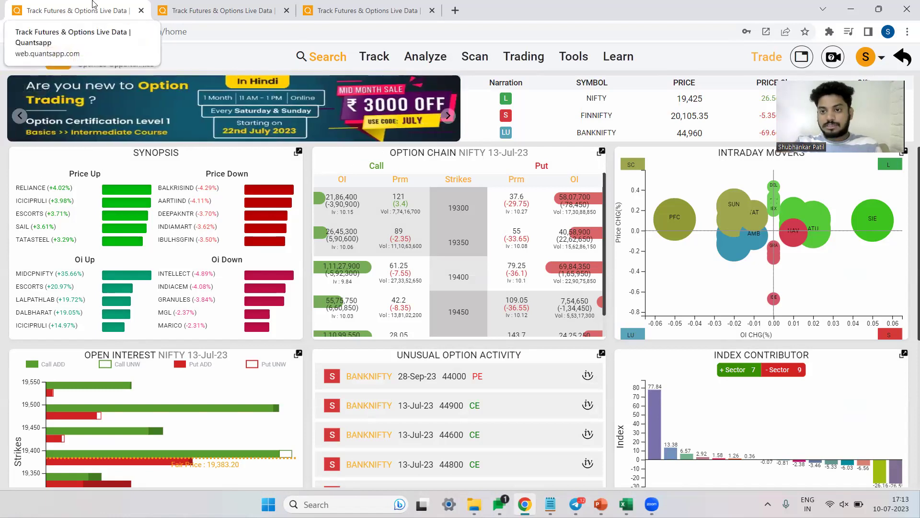
Open Option Architect via 'arc' and add a custom Buy 50 NIFTY 13-Jul-23 19400 CE leg at 61.25.
left_click(302, 56)
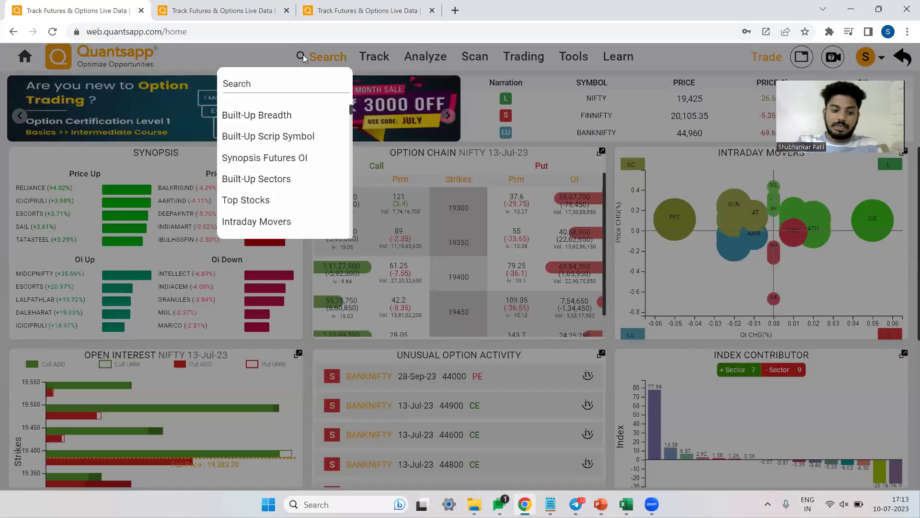
type("arc")
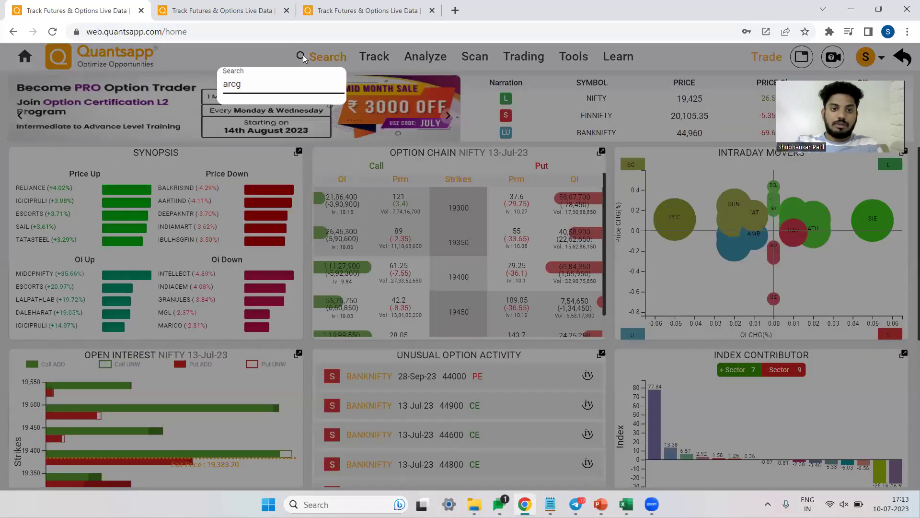
left_click(276, 115)
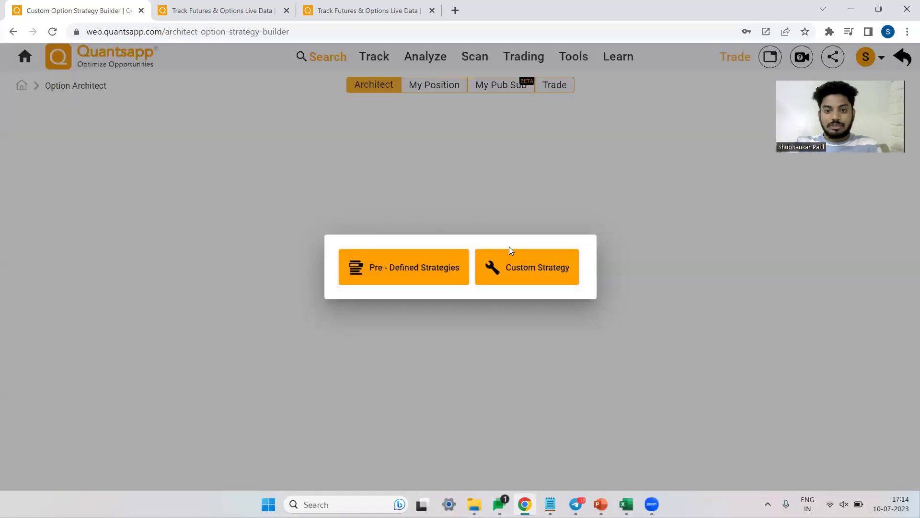
left_click(516, 270)
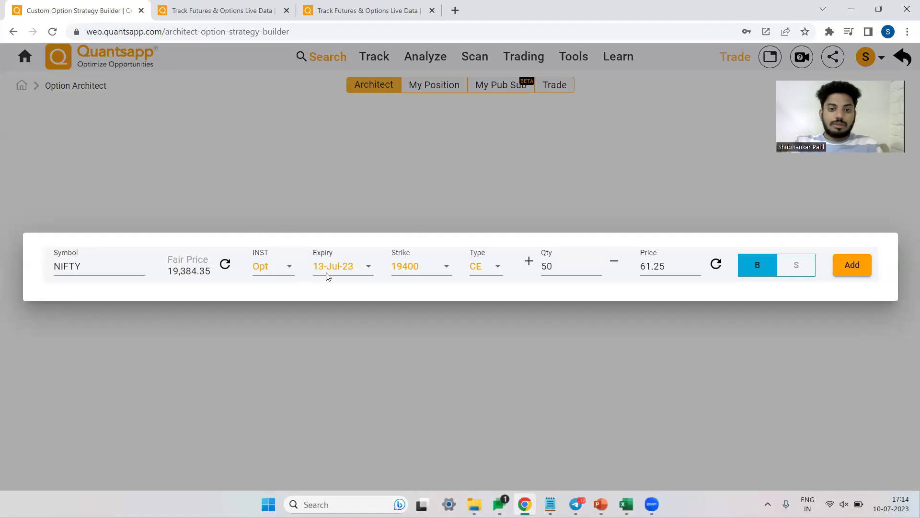
left_click(852, 274)
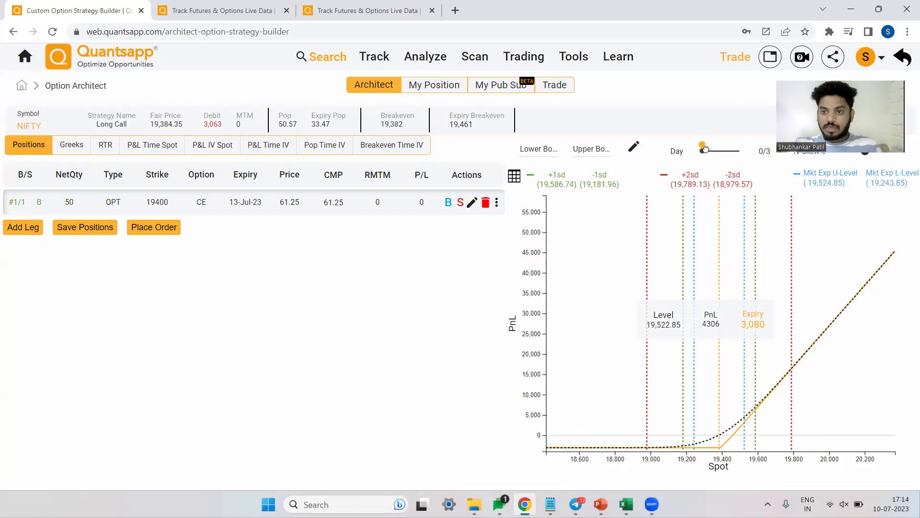
Preview the payoff at Day 2, reset to Day 0, then view Greeks: IV 9.84, Theta -572.88, Vega 349.15.
left_click_drag(703, 150, 726, 151)
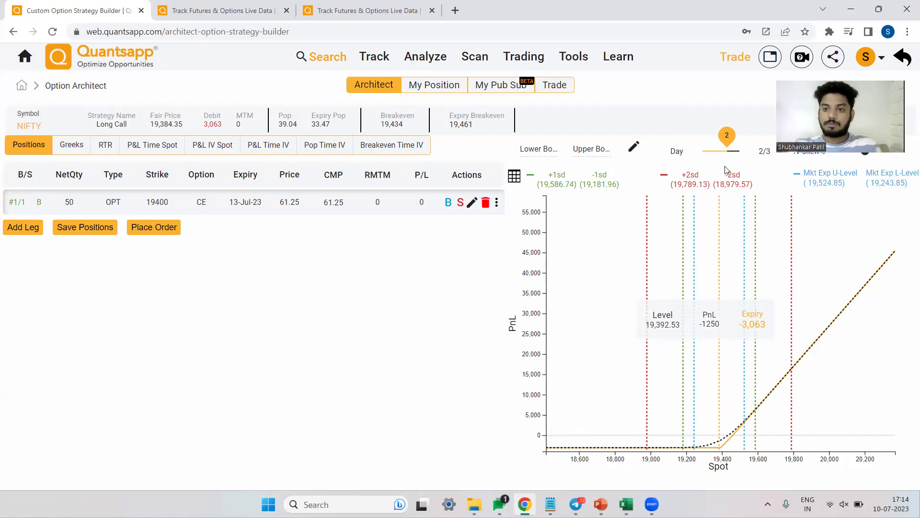
left_click_drag(723, 142, 701, 143)
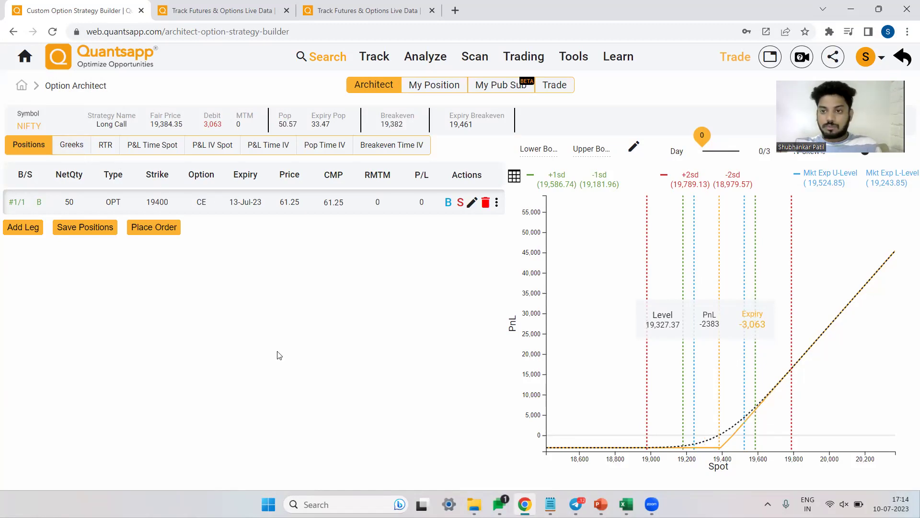
left_click(72, 145)
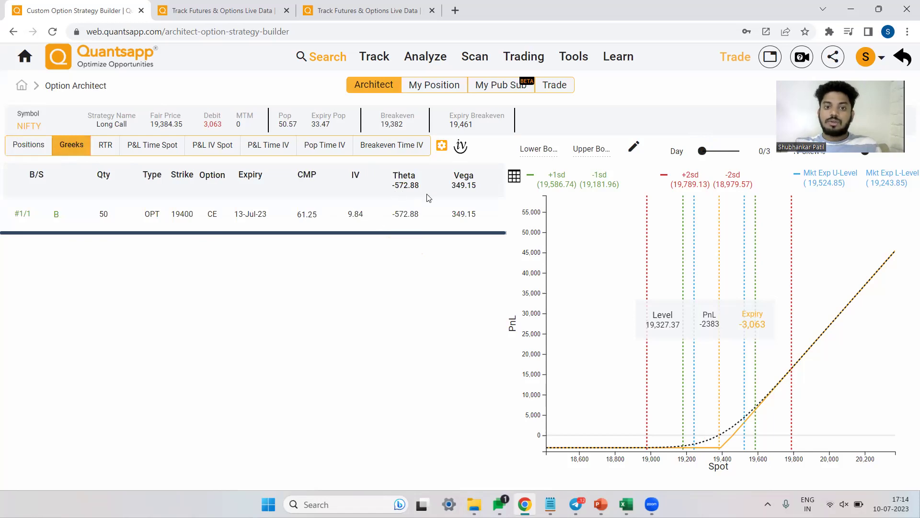
left_click_drag(427, 194, 388, 181)
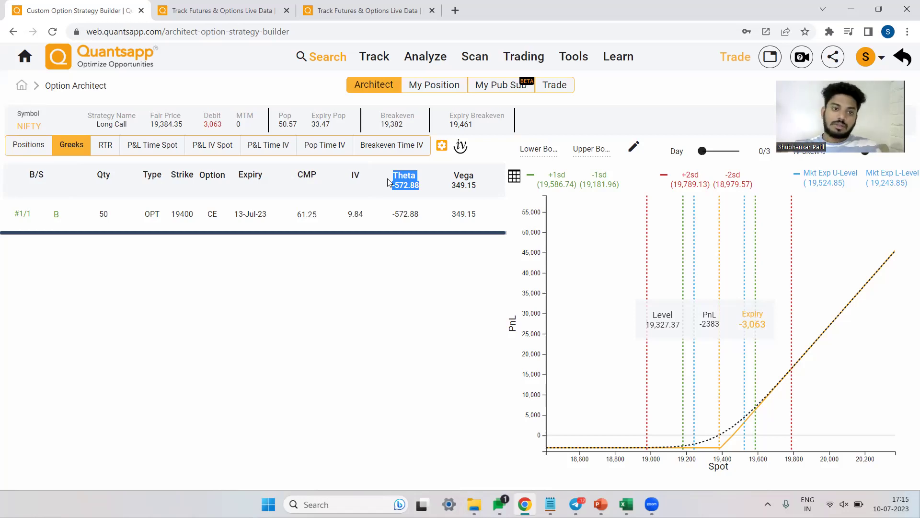
left_click(29, 144)
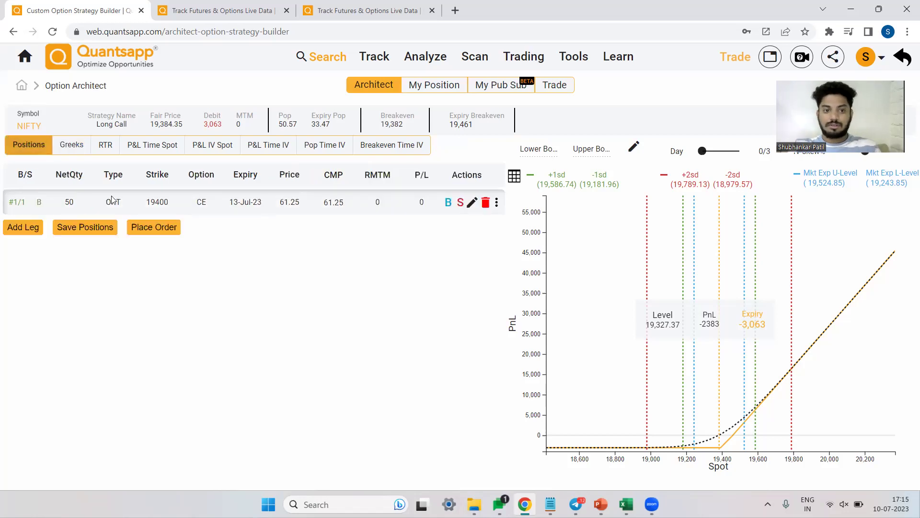
double_click(202, 202)
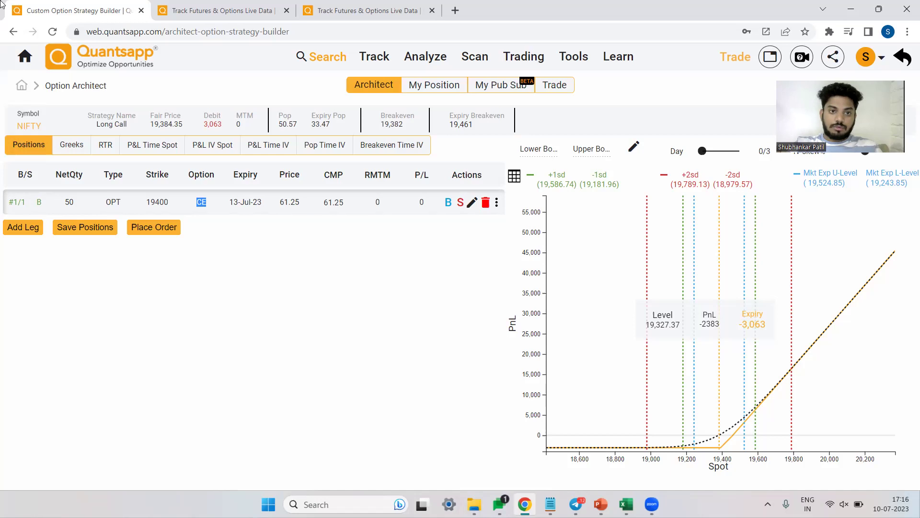
In the second tab, search 'cha' for the NIFTY 13-Jul-2023 option chain and highlight the 19400 call's 0.46 delta.
left_click(198, 12)
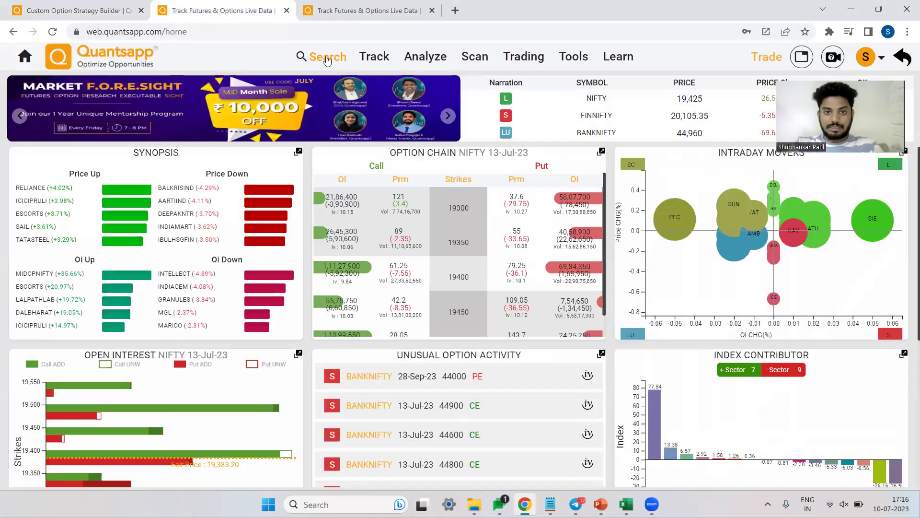
left_click(325, 55)
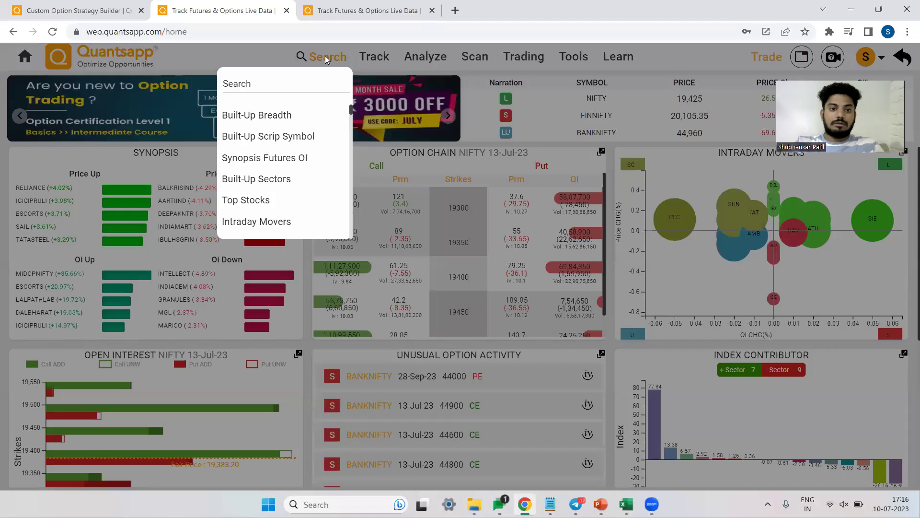
type("cha")
left_click(282, 111)
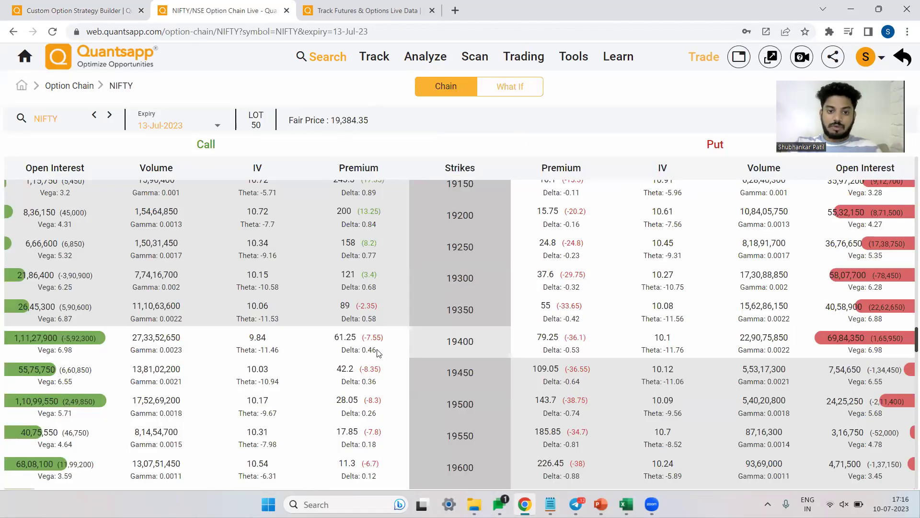
left_click_drag(379, 353, 345, 352)
left_click(345, 352)
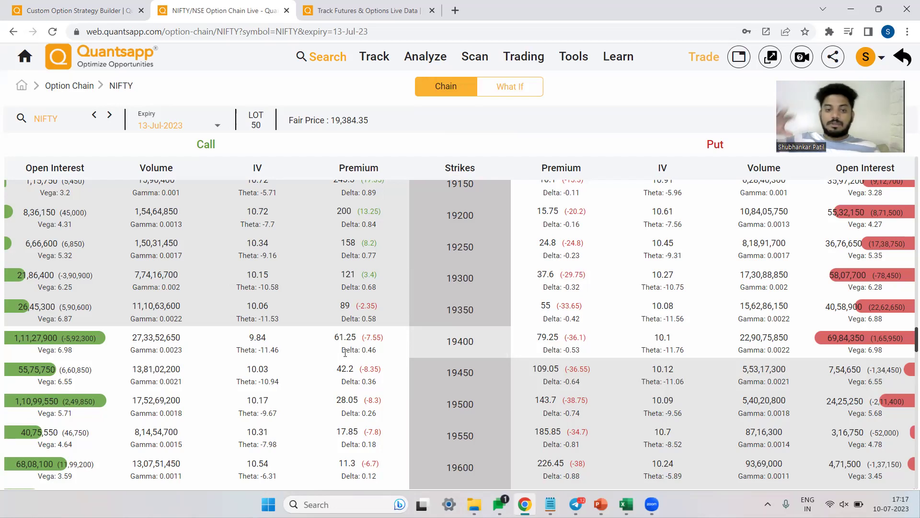
scroll(364, 340, "down", 2)
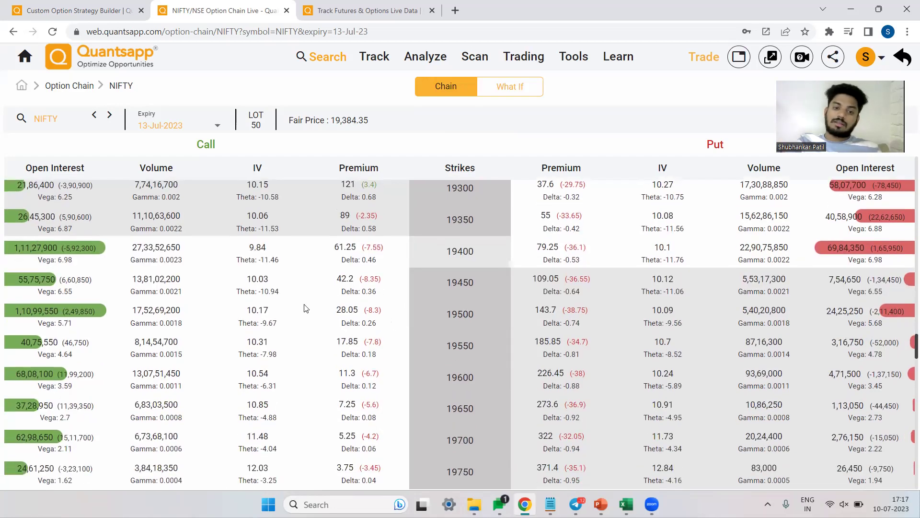
scroll(307, 393, "up", 3)
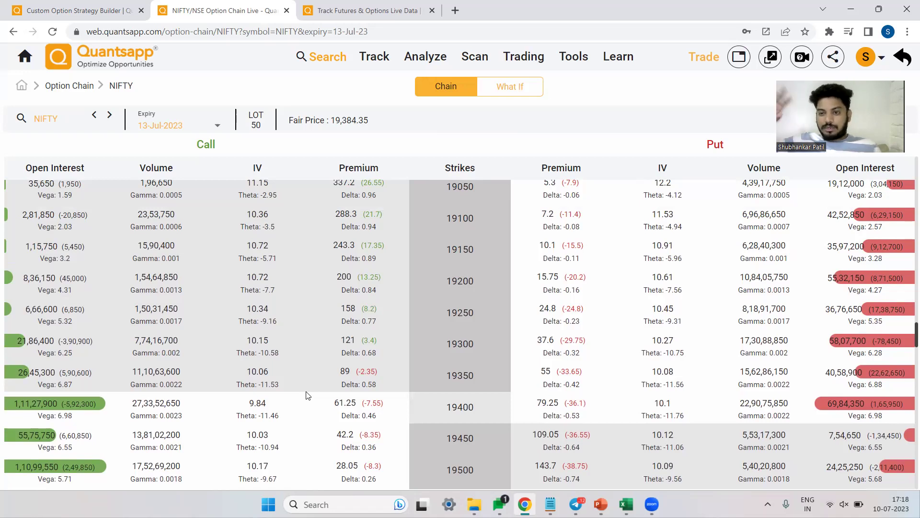
scroll(308, 395, "down", 2)
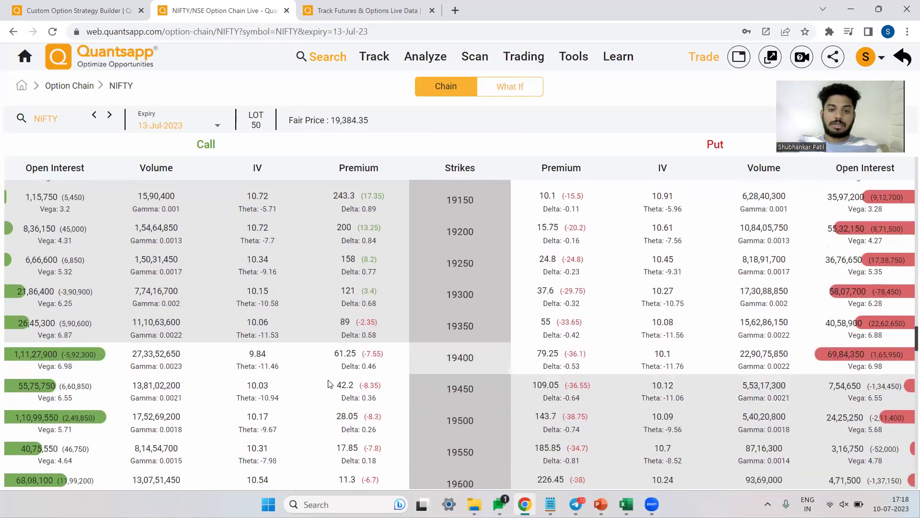
left_click_drag(379, 369, 354, 355)
double_click(353, 354)
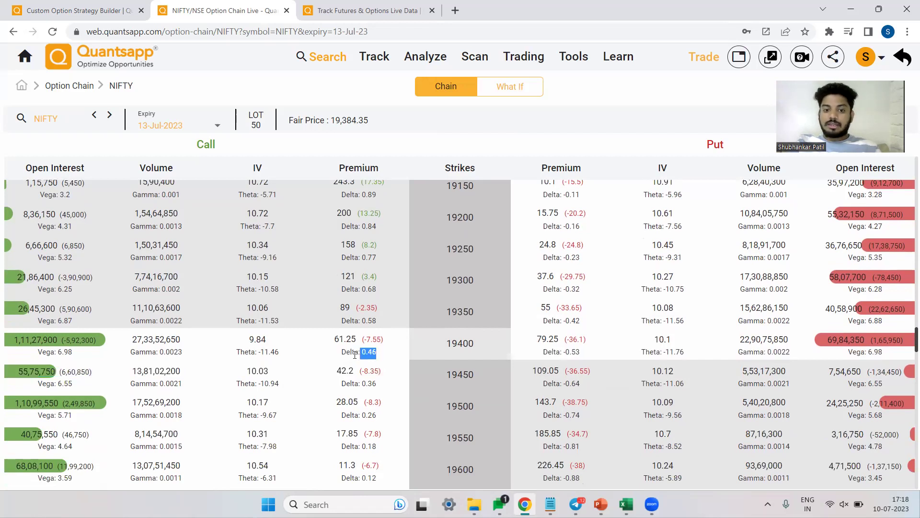
triple_click(333, 354)
left_click(331, 348)
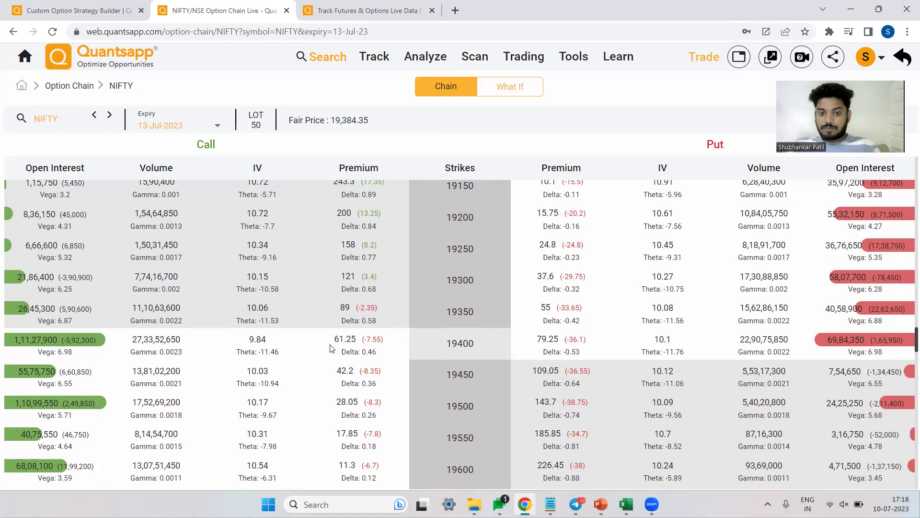
triple_click(334, 411)
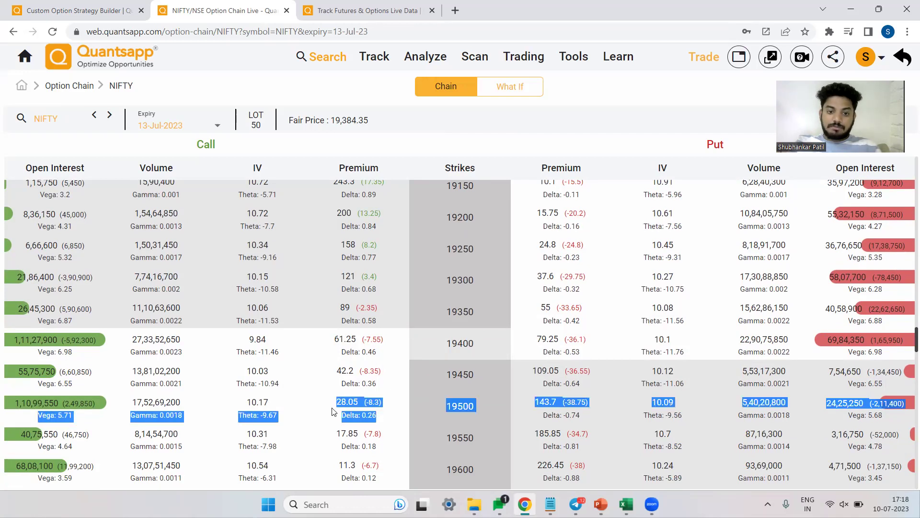
triple_click(359, 371)
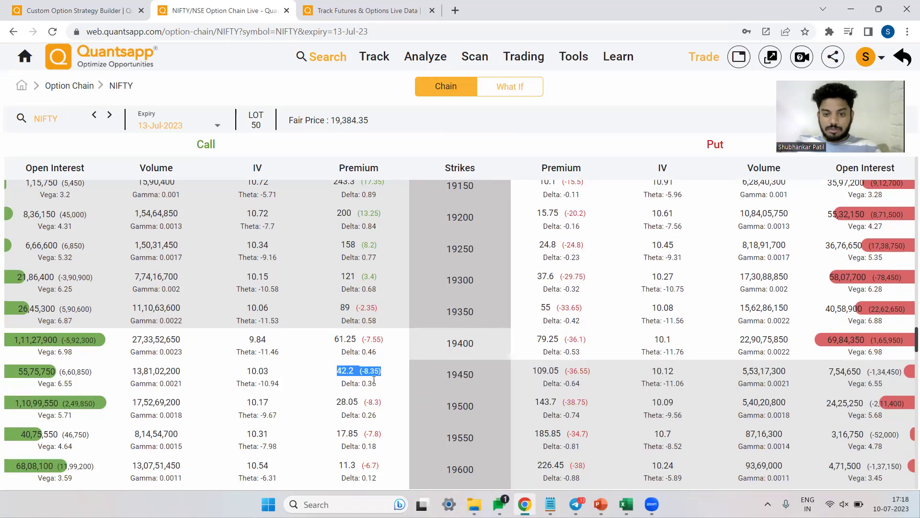
triple_click(374, 379)
left_click_drag(376, 386, 363, 388)
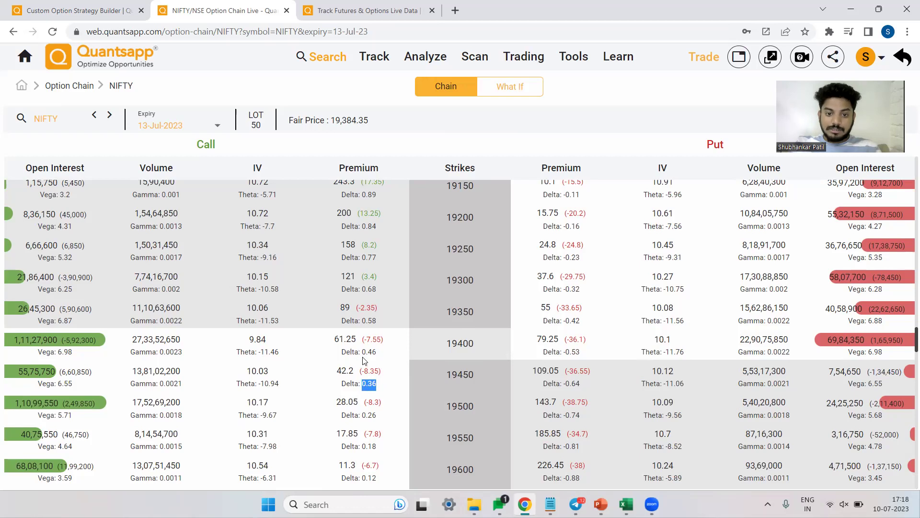
left_click_drag(372, 353, 340, 357)
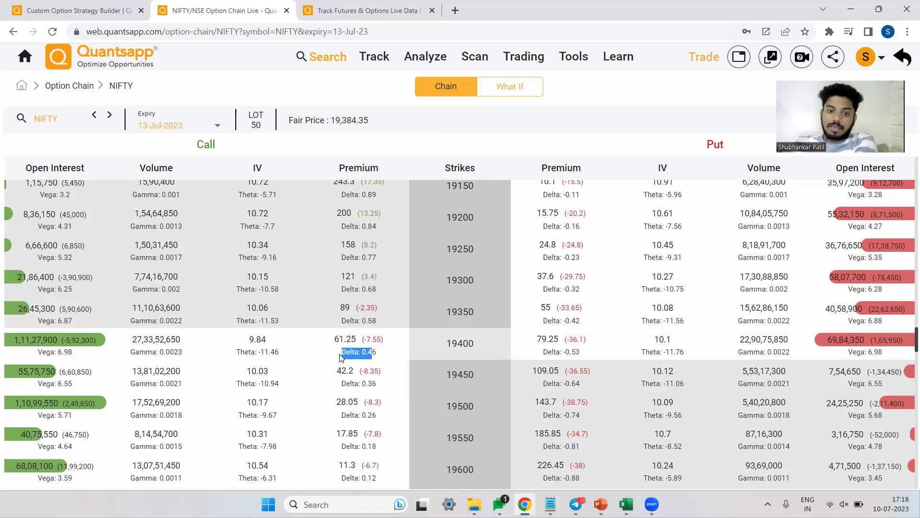
left_click_drag(390, 378, 338, 380)
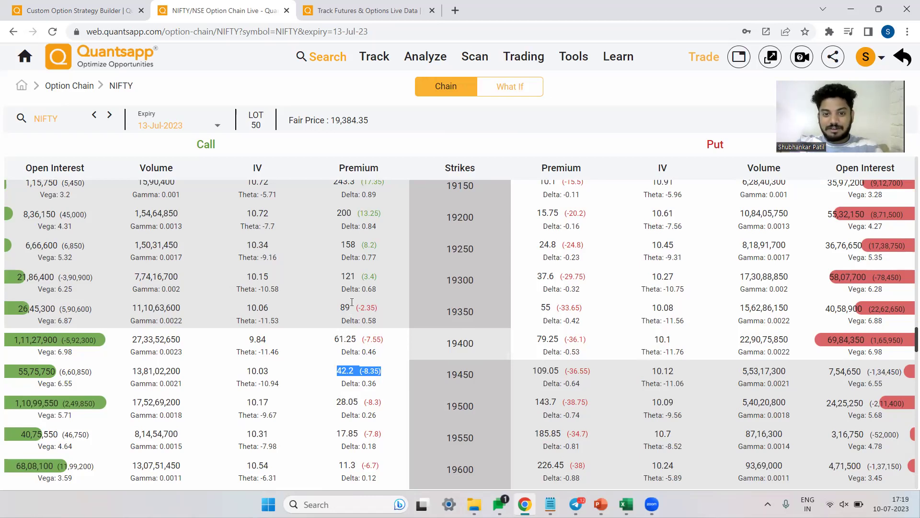
scroll(351, 304, "up", 2)
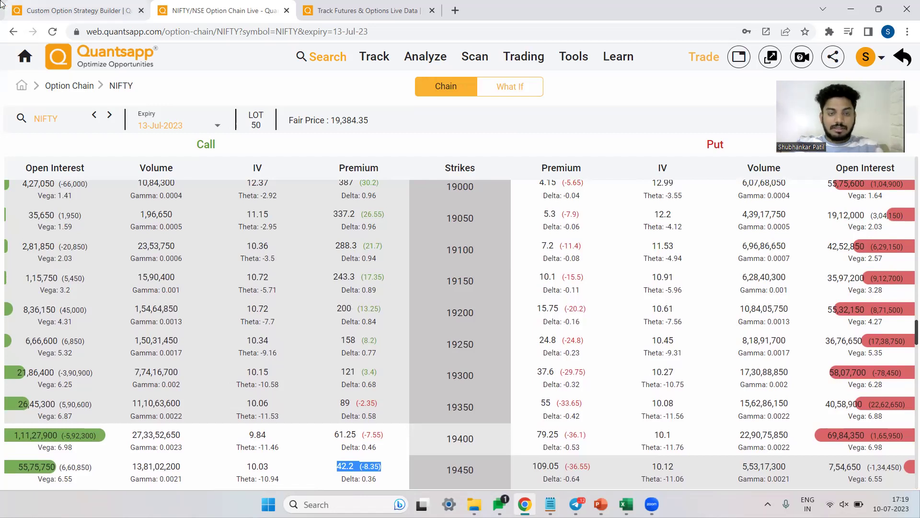
Switch back to the 'Custom Option Strategy Builder' tab with the 19400 CE long call payoff.
left_click(76, 10)
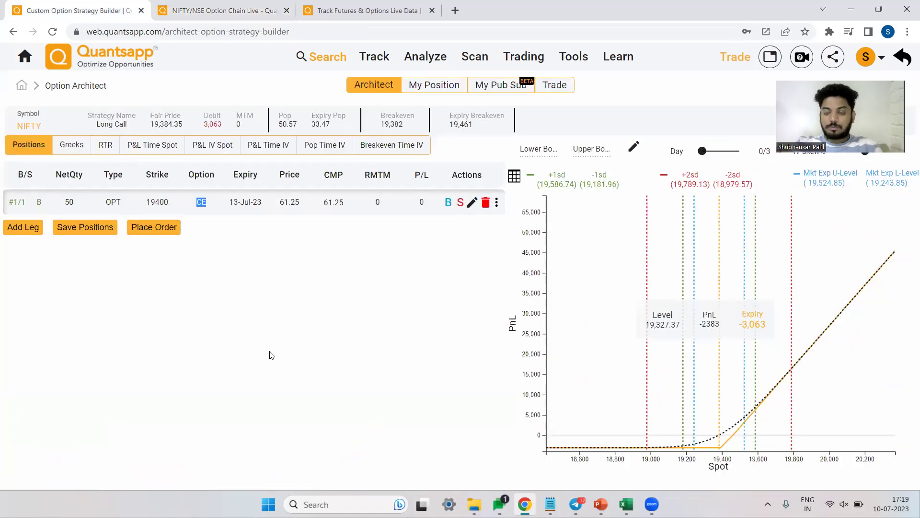